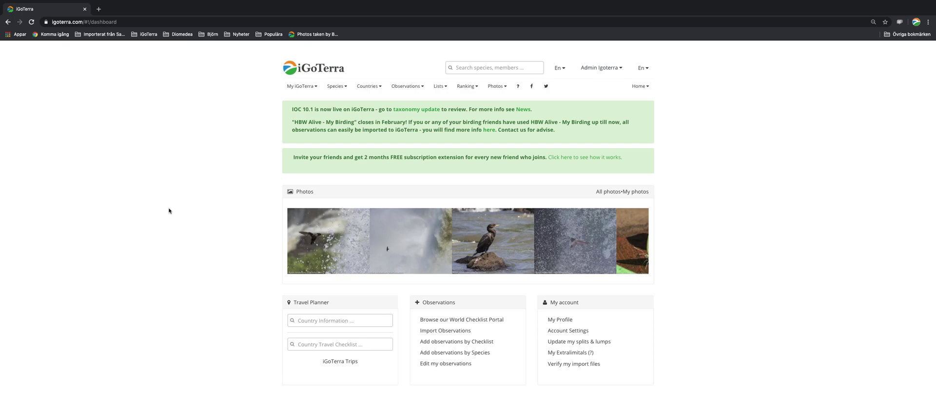
Open the Import Observations page and view the import instructions for the ArtPortalen and HBW sources.
click(402, 87)
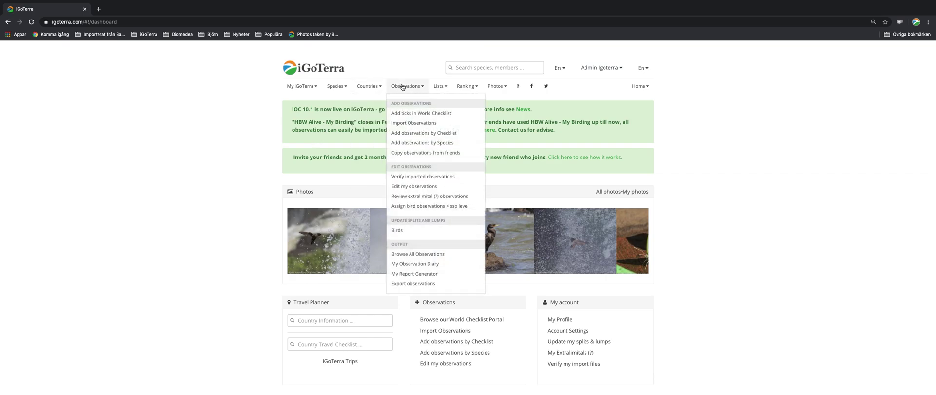
click(407, 122)
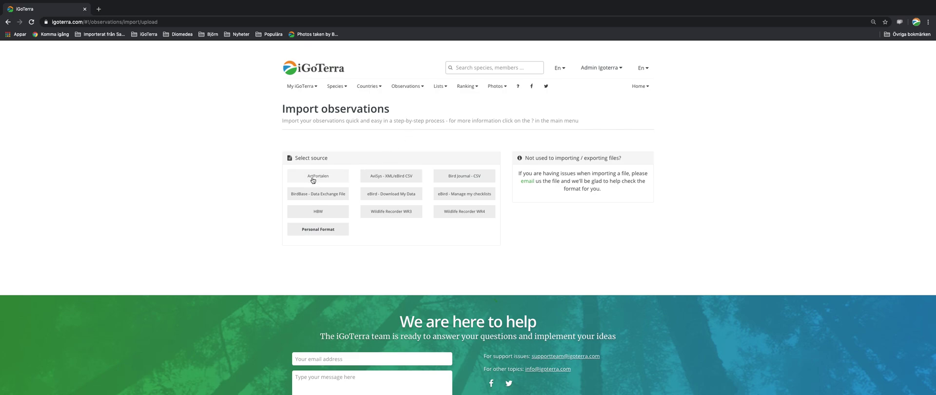
click(337, 178)
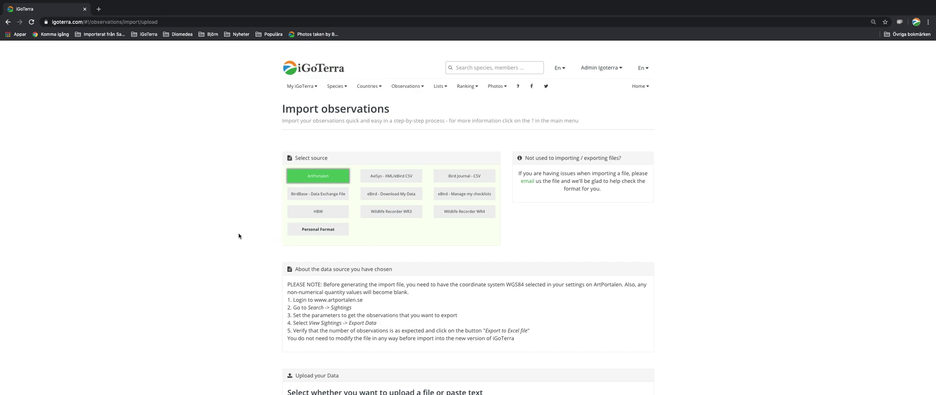
scroll(238, 236, down, 1)
click(314, 178)
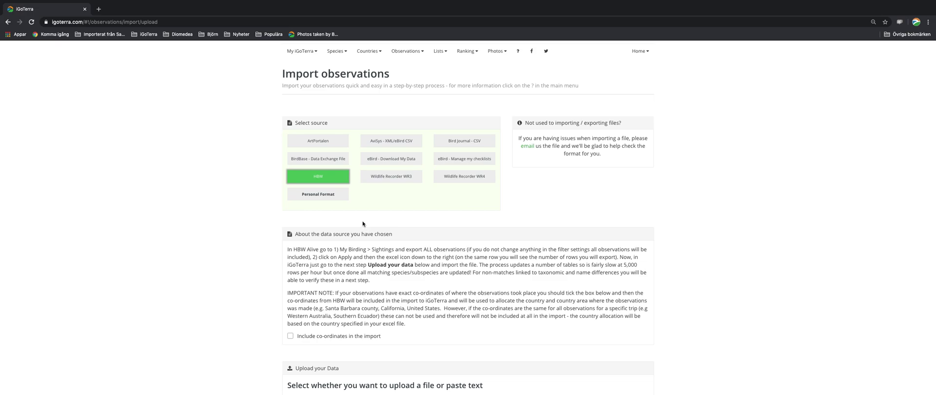
Select Personal Format as the import source, and examine the observation columns in the Excel workbook Bok1.
click(326, 196)
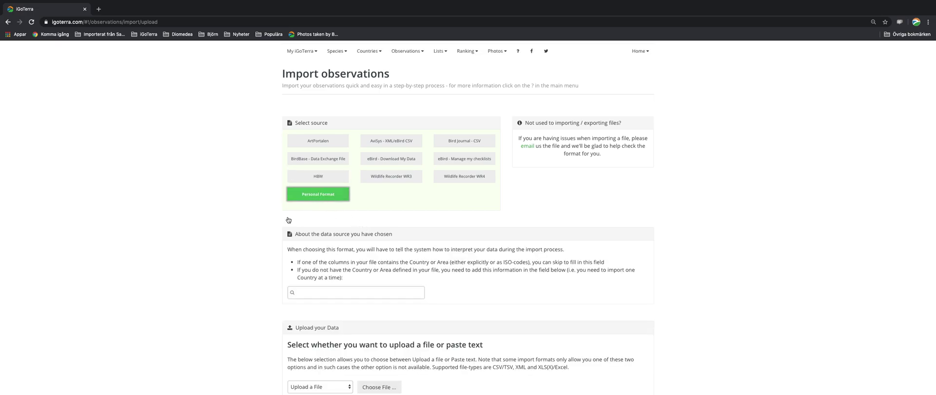
key(super+Tab)
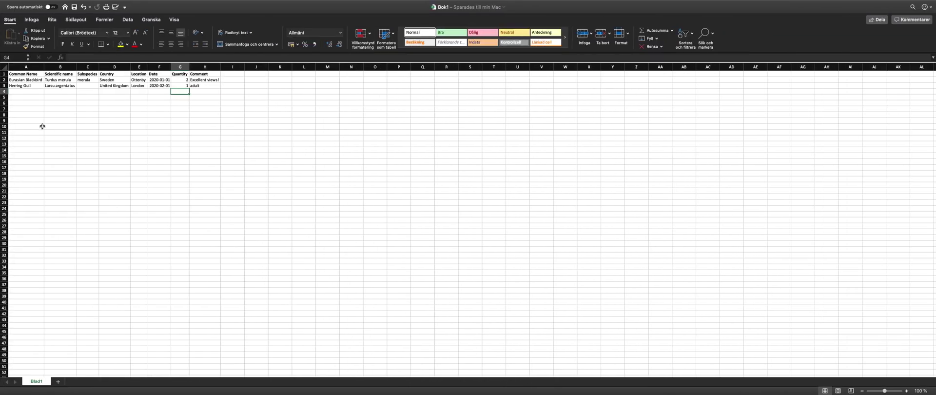
scroll(60, 115, down, 1)
scroll(140, 77, right, 1)
scroll(142, 76, left, 1)
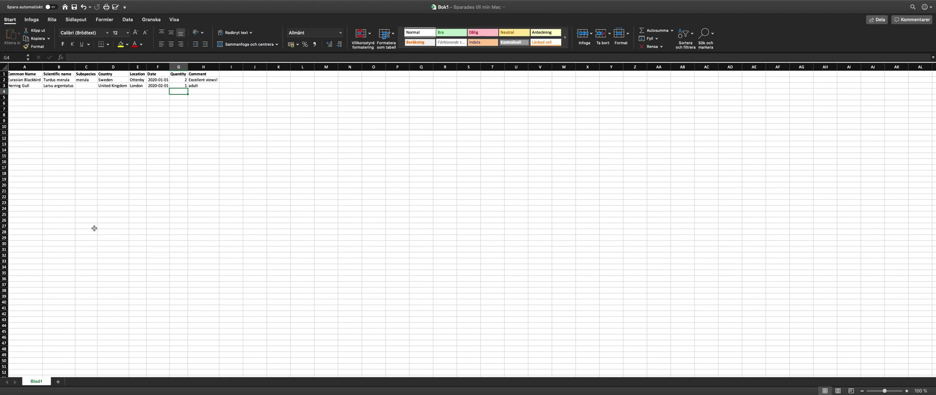
key(ctrl+Right)
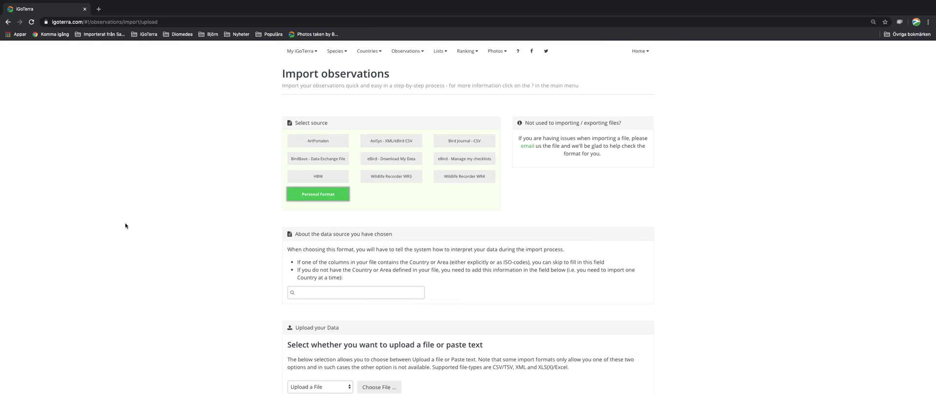
Read the Personal Format country instructions and check the Excel sheet for a Country column.
click(317, 197)
scroll(330, 292, up, 1)
scroll(331, 293, down, 3)
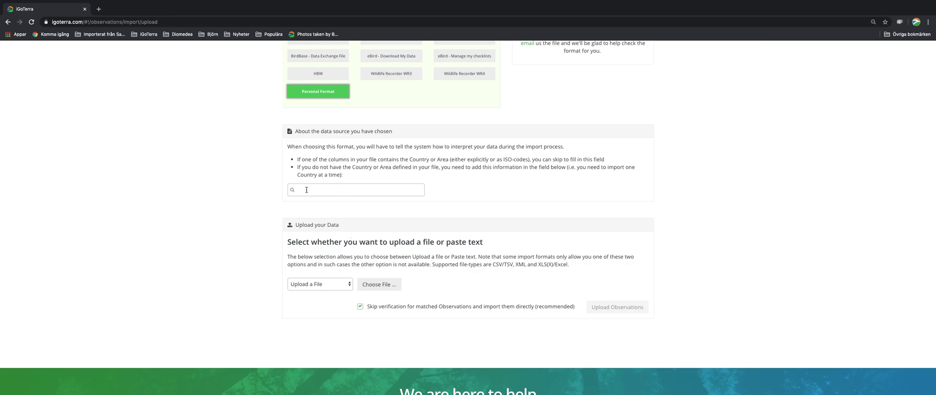
key(super+Tab)
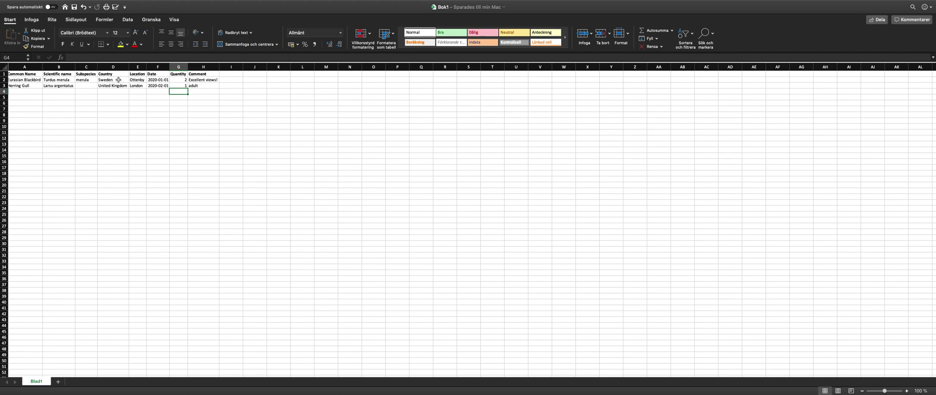
key(super+Tab)
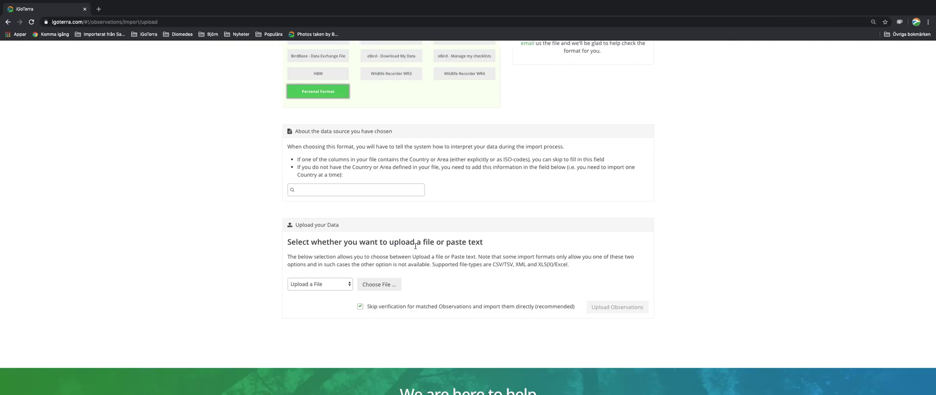
Set the upload method to Paste Text below, and copy the entire observation sheet in Excel.
click(349, 287)
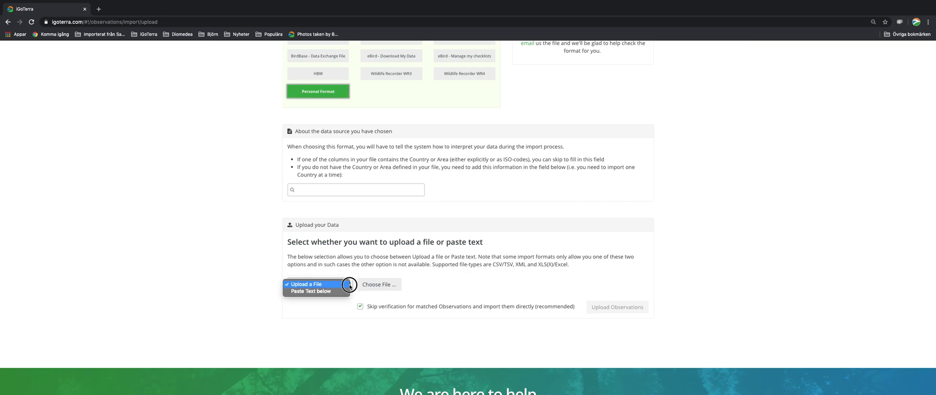
click(334, 291)
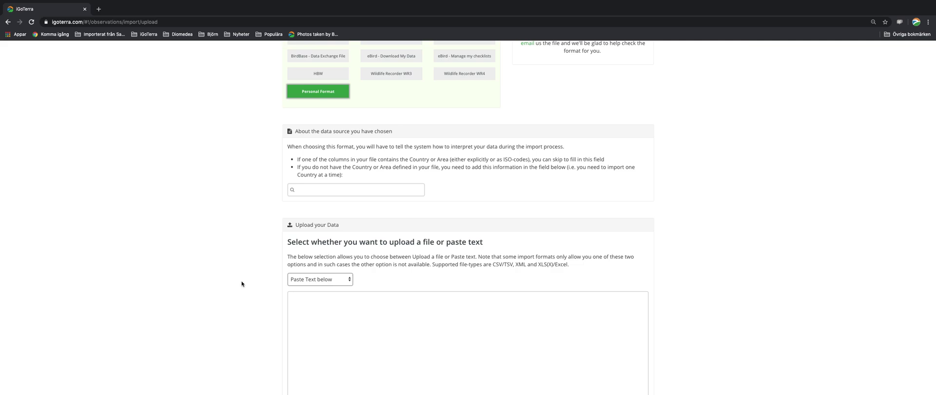
key(super+Tab)
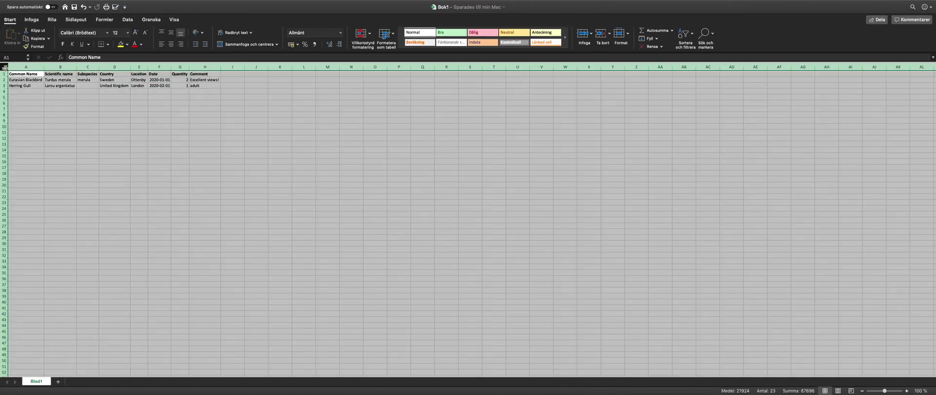
click(4, 67)
key(super+c)
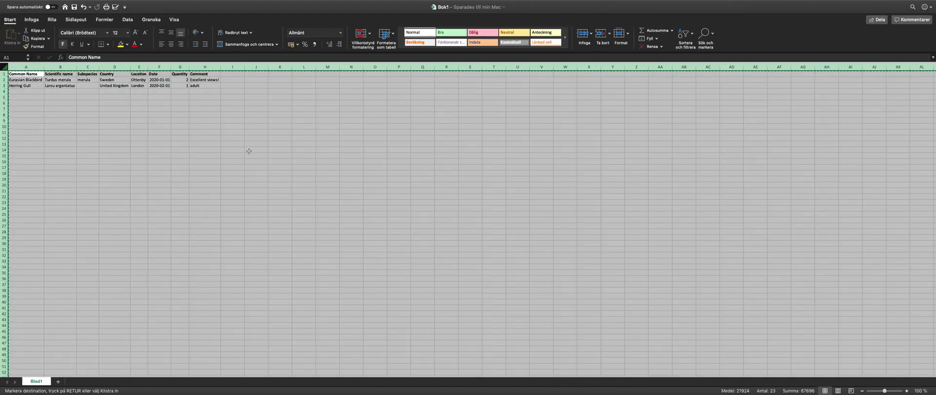
Paste the copied sheet into the import text box in the browser and upload the observations.
key(super+Tab)
click(375, 298)
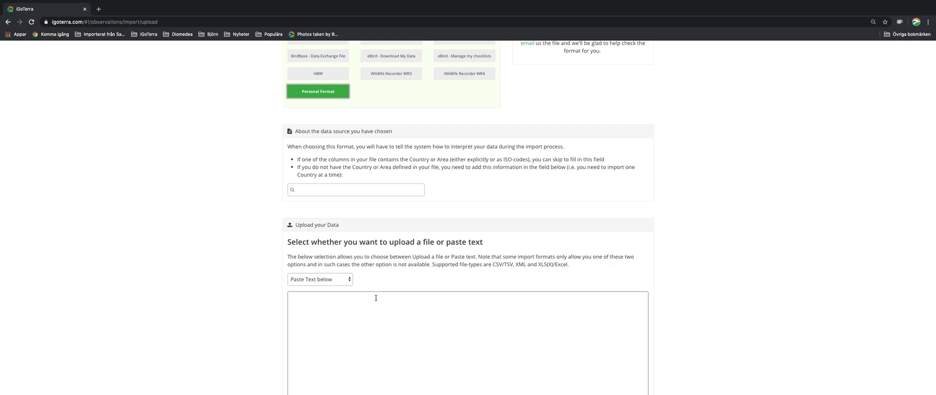
key(super+v)
scroll(731, 312, down, 3)
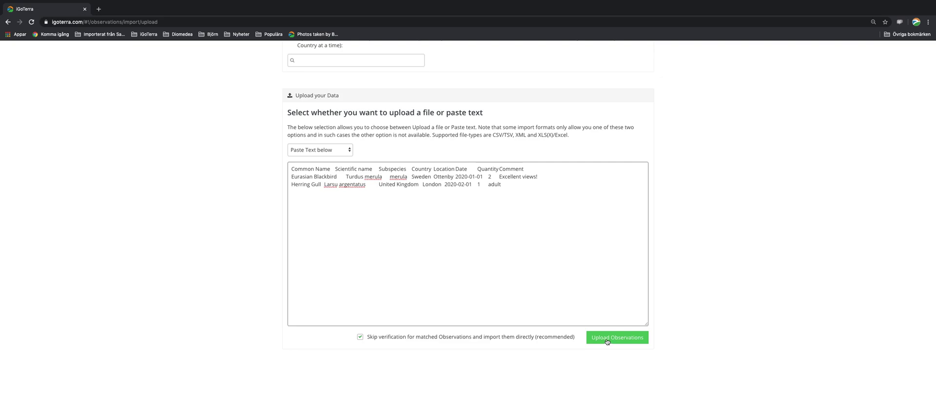
click(607, 341)
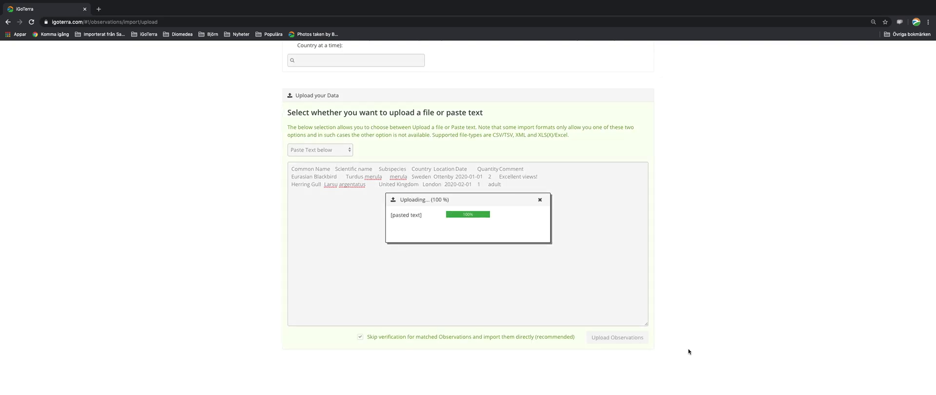
Map column A to Species name (common/local name).
scroll(688, 350, down, 3)
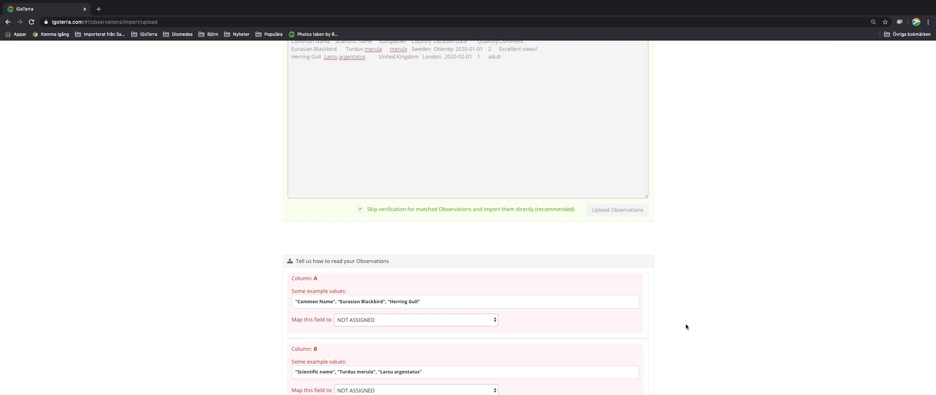
scroll(685, 327, up, 1)
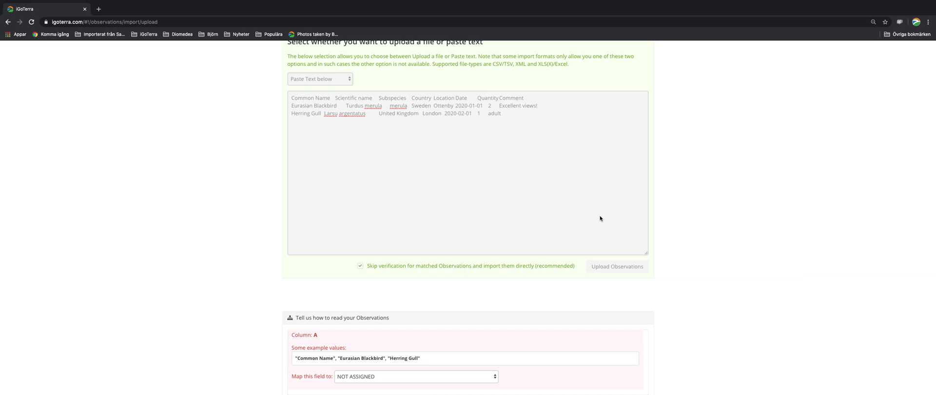
scroll(712, 200, down, 2)
scroll(712, 200, down, 2)
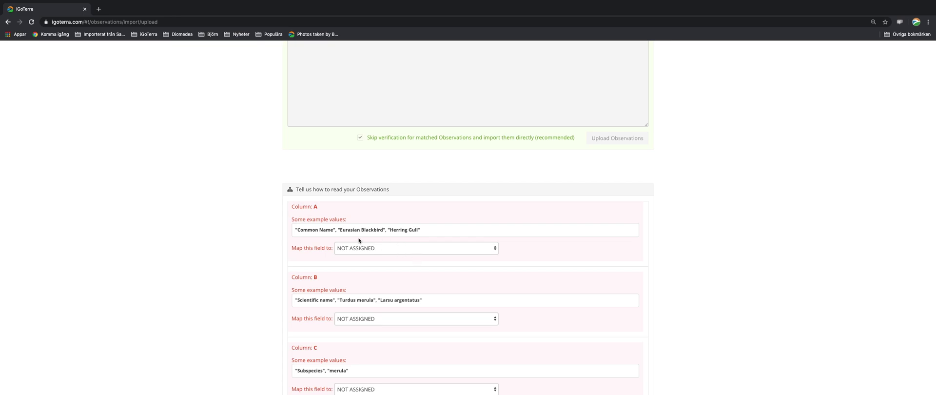
click(386, 252)
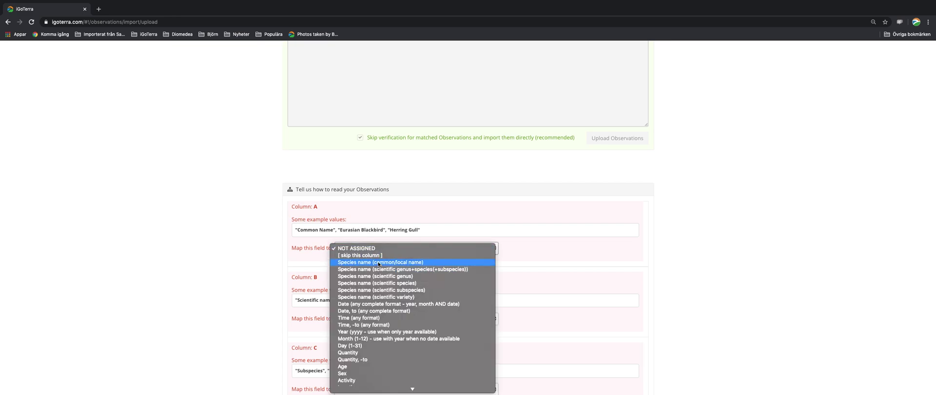
click(379, 263)
Map column B to Species name (scientific genus+species(+subspecies)) and column C to Species name (scientific subspecies).
scroll(544, 252, down, 2)
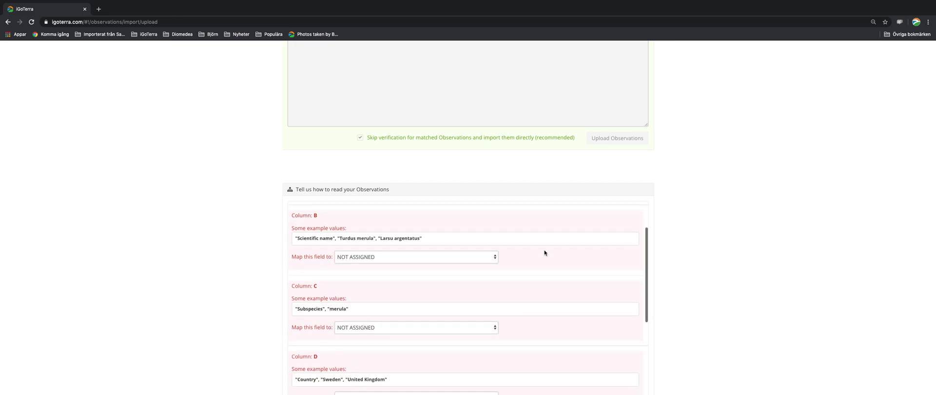
click(387, 258)
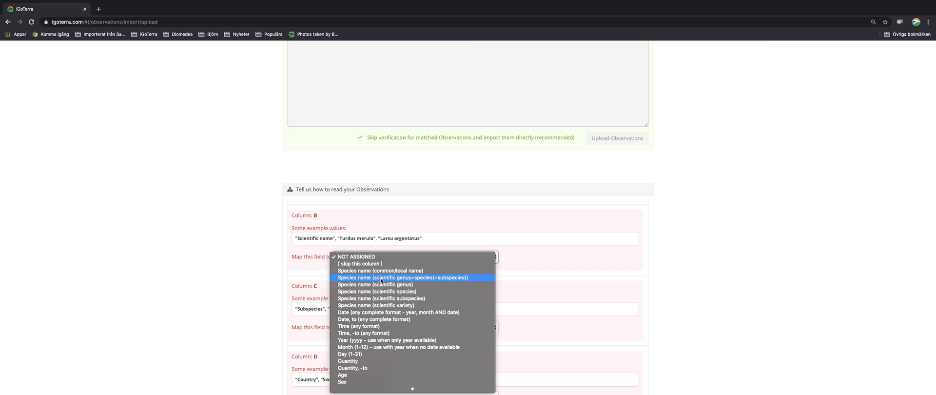
click(381, 277)
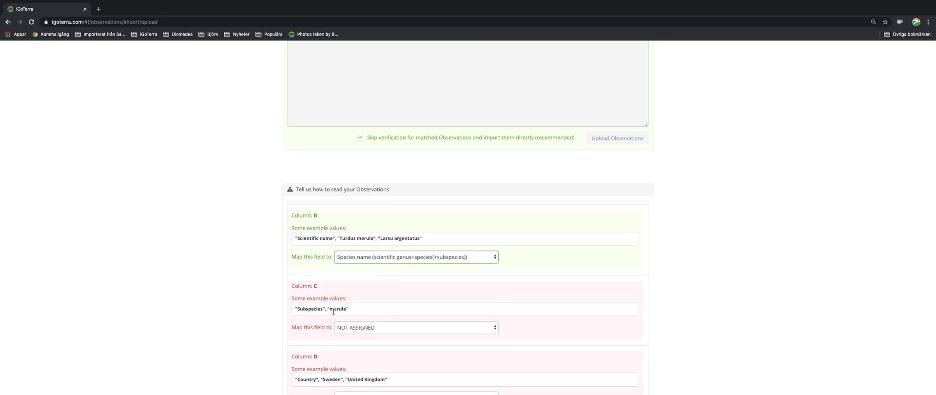
click(382, 327)
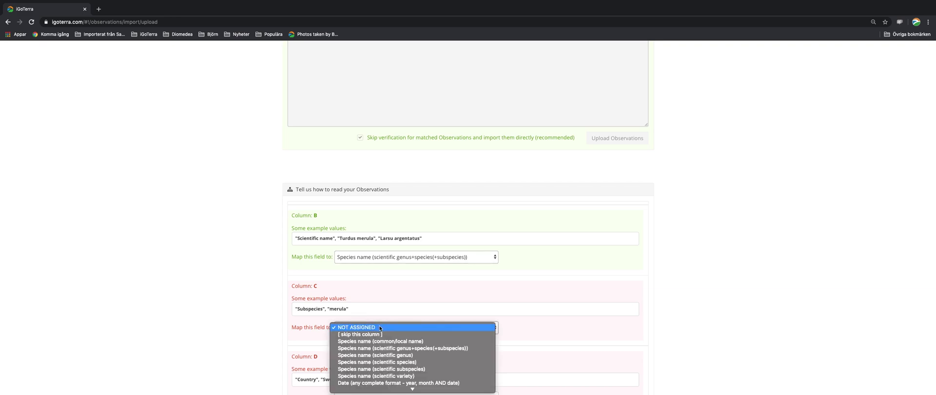
click(387, 369)
Map column D, which holds Sweden and United Kingdom, to Country.
scroll(494, 279, down, 2)
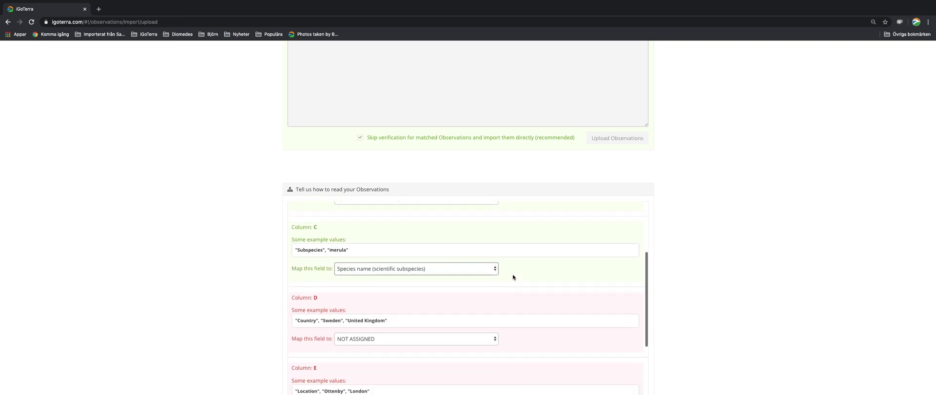
scroll(512, 277, down, 1)
click(390, 306)
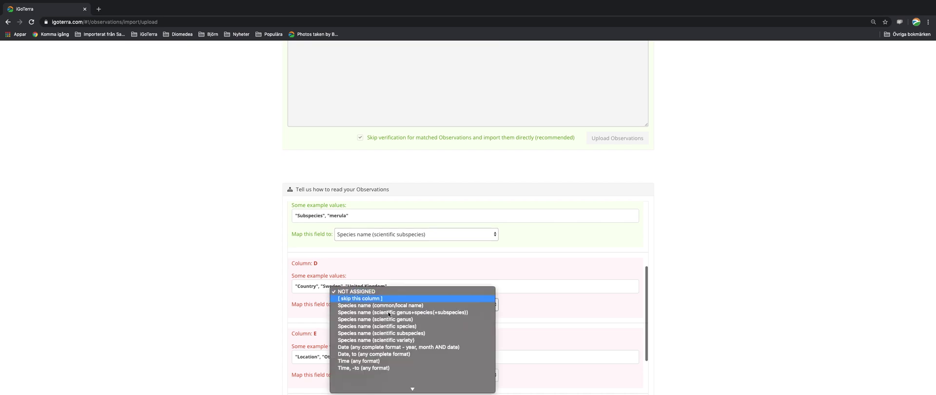
scroll(389, 314, down, 3)
scroll(388, 314, down, 2)
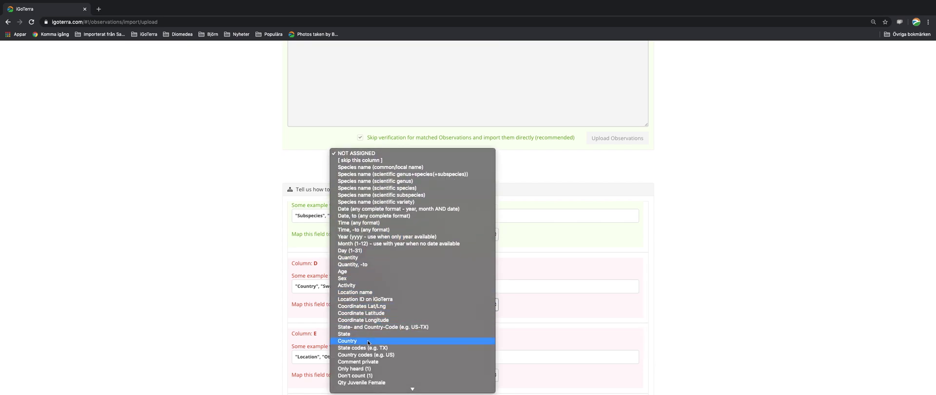
click(371, 341)
Map column E, which holds Ottenby and London, to Location name.
scroll(533, 221, down, 1)
scroll(531, 219, down, 1)
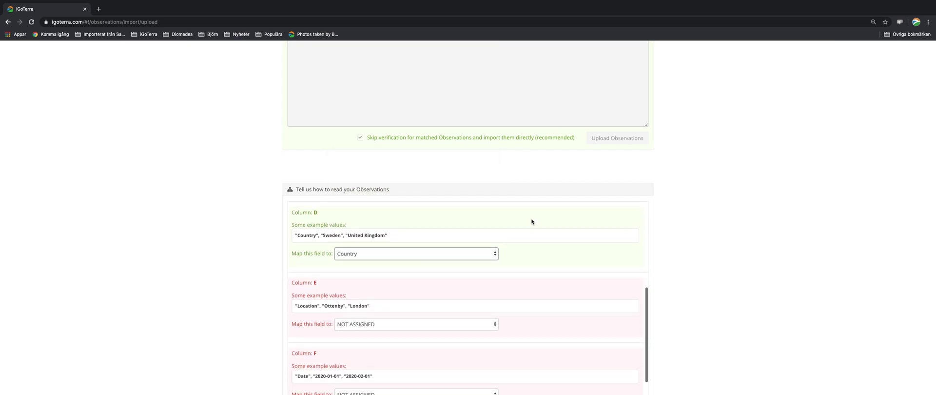
click(413, 322)
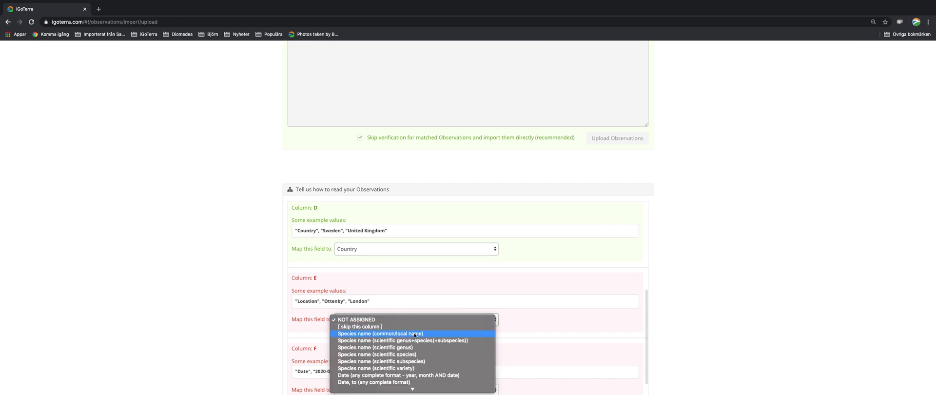
scroll(414, 332, down, 4)
scroll(414, 331, down, 3)
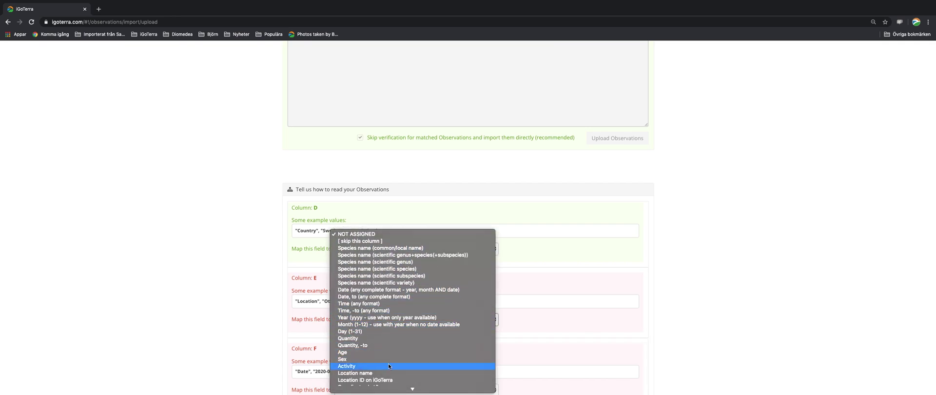
click(368, 373)
Map column F to Date (any complete format - year, month AND date).
scroll(533, 243, down, 2)
click(389, 322)
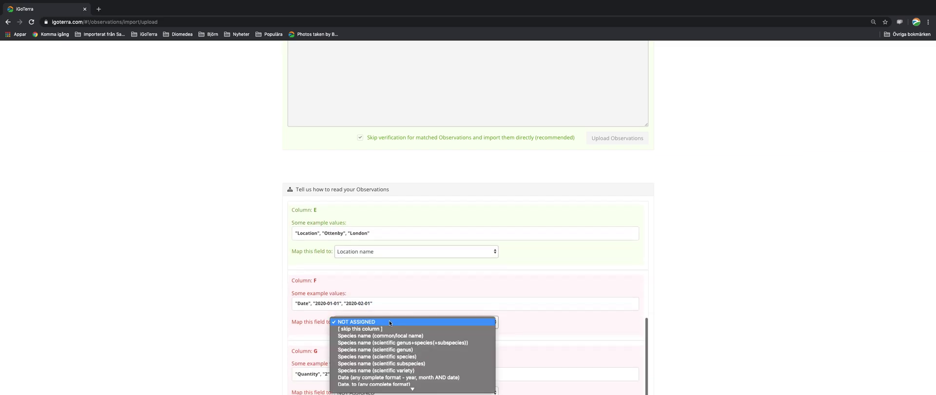
scroll(390, 320, down, 4)
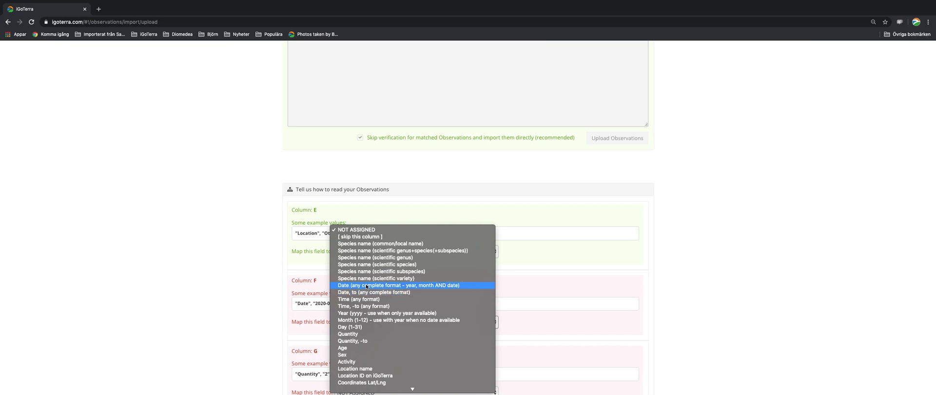
click(367, 287)
scroll(492, 312, down, 2)
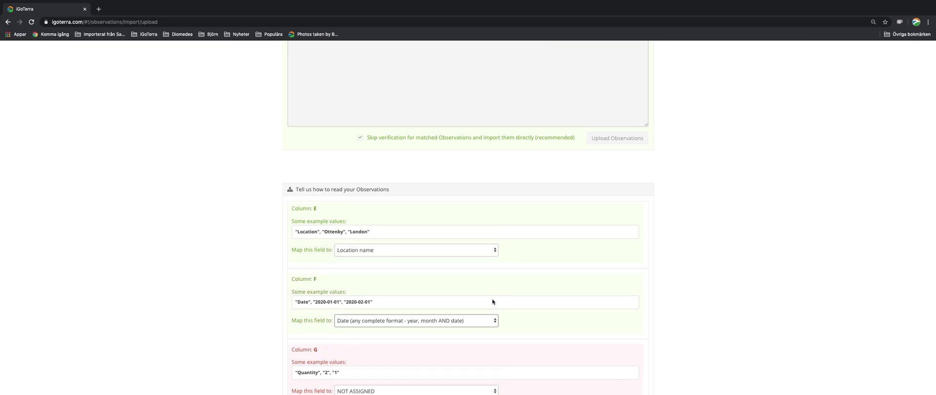
Map column G, which holds the values 2 and 1, to Quantity.
scroll(490, 303, down, 1)
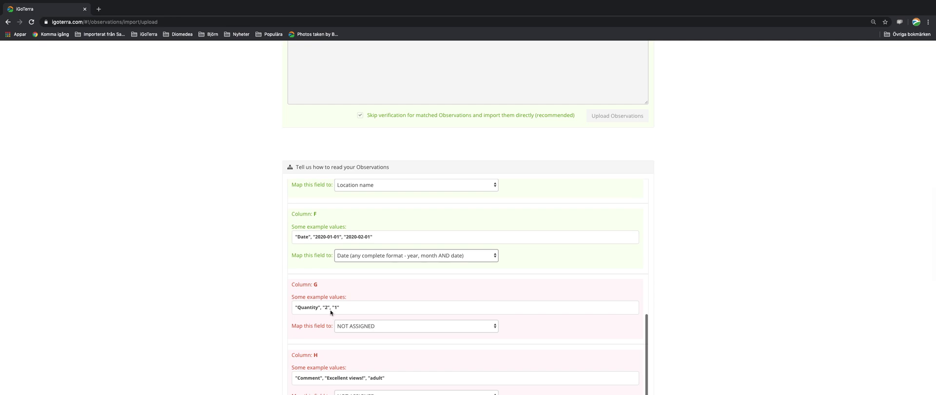
click(376, 330)
scroll(382, 350, down, 2)
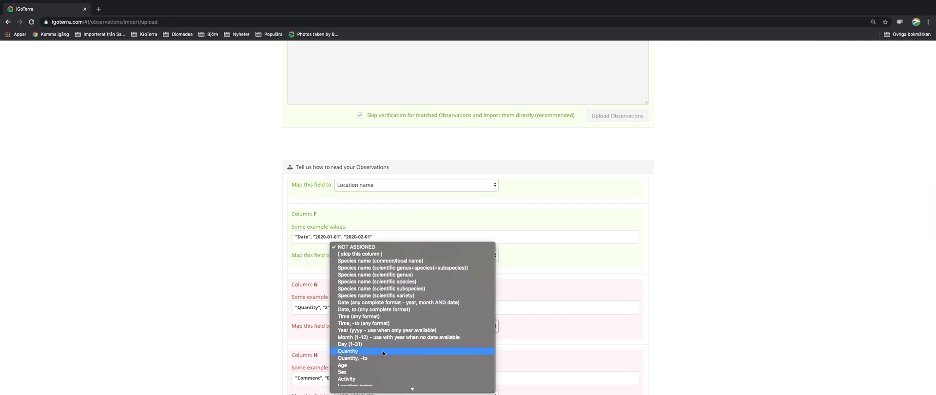
click(362, 349)
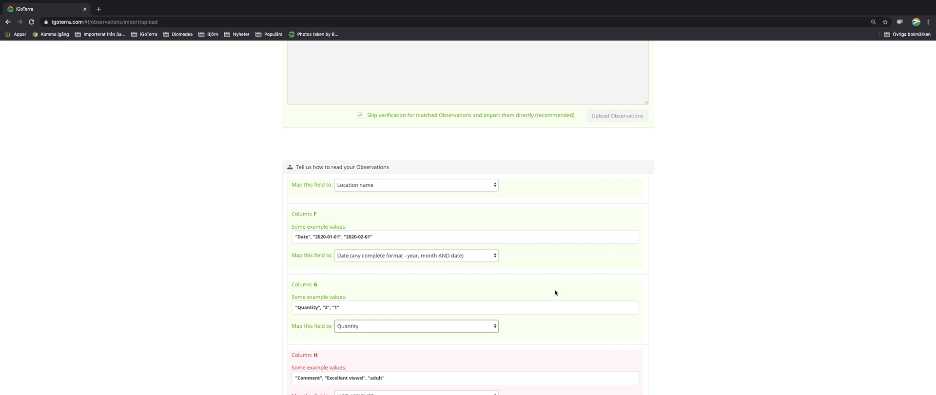
Map column H, which holds "Excellent views!" and "adult", to Comment public.
scroll(549, 290, down, 3)
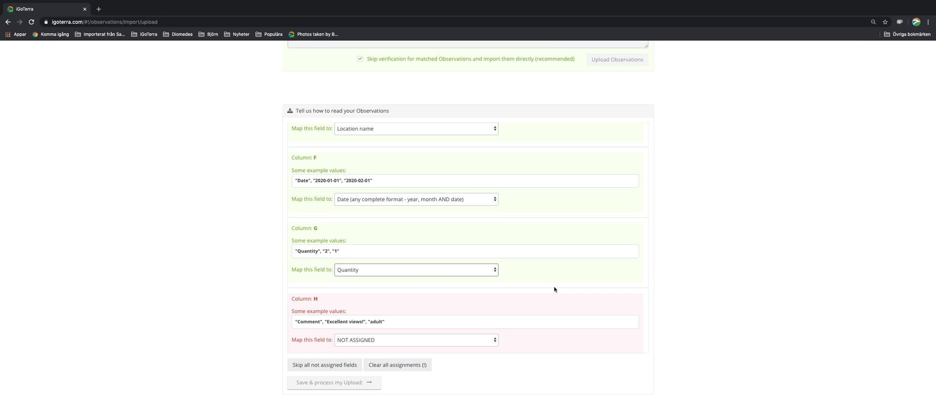
scroll(554, 289, down, 2)
click(406, 307)
scroll(405, 307, down, 5)
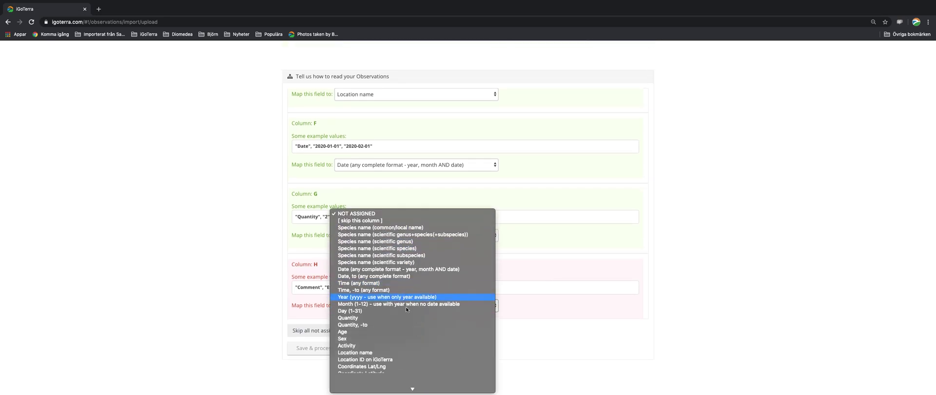
scroll(406, 307, down, 3)
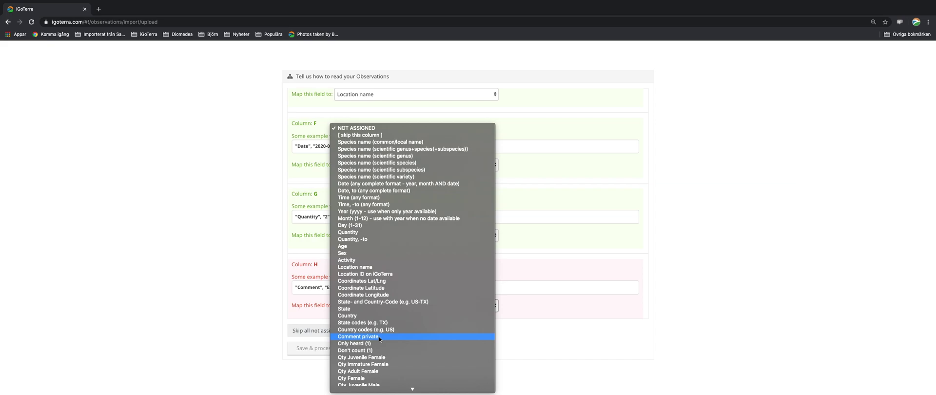
scroll(379, 336, down, 3)
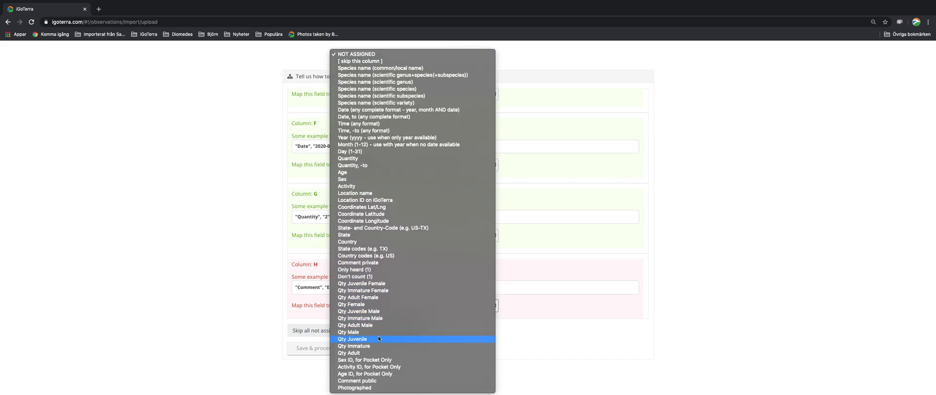
click(369, 381)
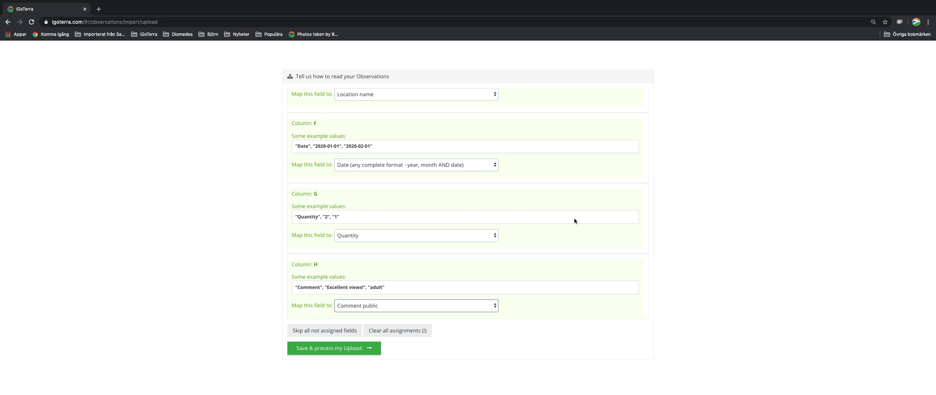
Save and process the upload with the mapped columns, and go on to verify any unmatched observations.
scroll(505, 200, down, 1)
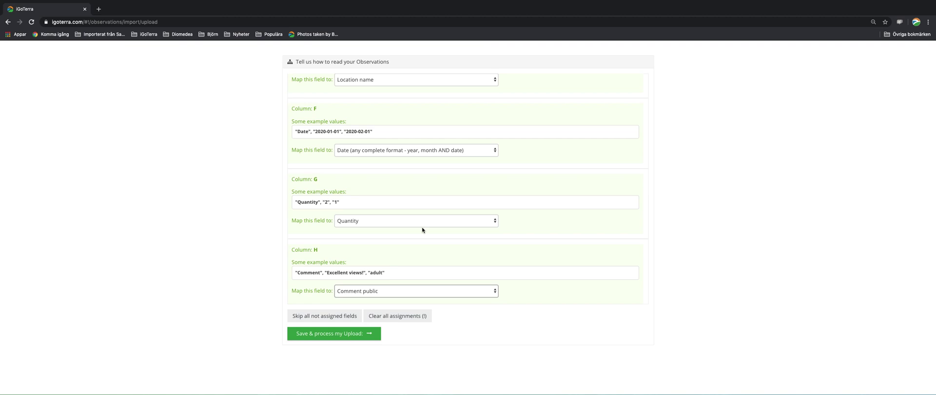
scroll(329, 253, down, 3)
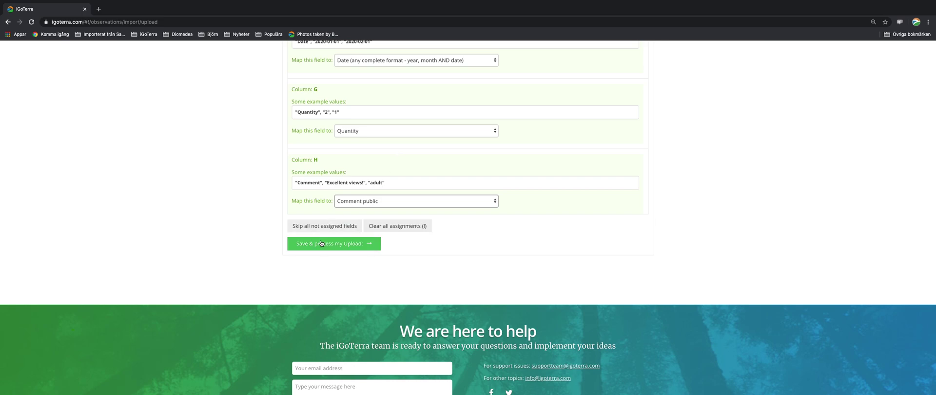
click(342, 244)
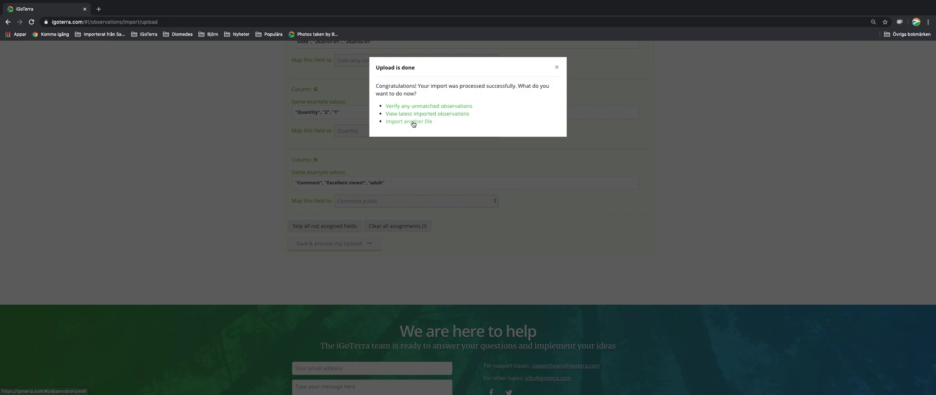
click(419, 108)
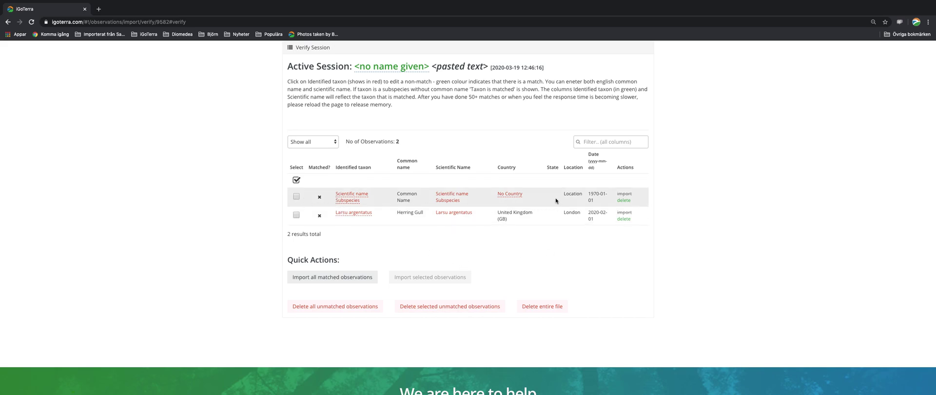
Delete the unmatched header row "Scientific name Subspecies" from the verify session.
scroll(559, 200, up, 1)
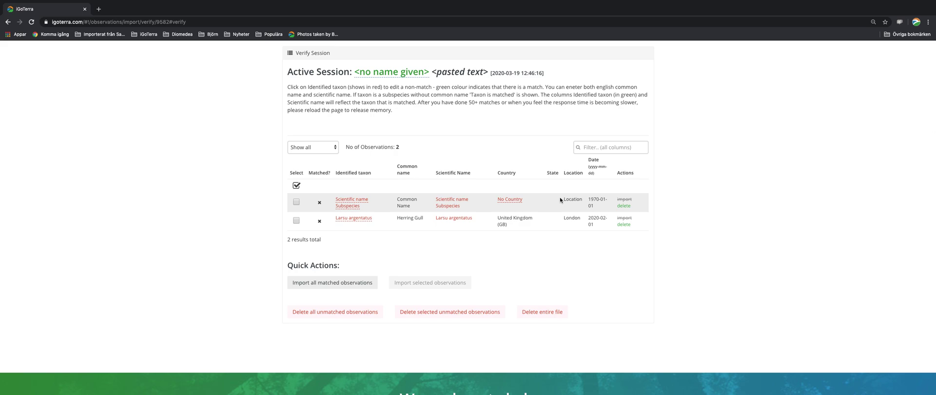
click(623, 206)
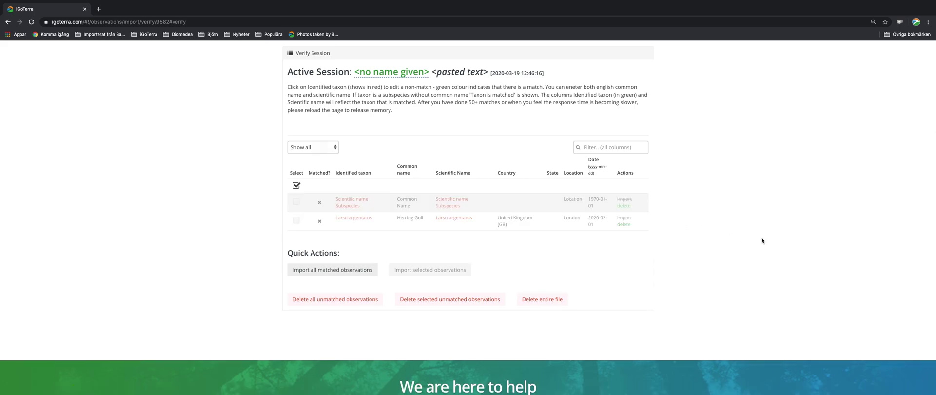
scroll(336, 246, up, 1)
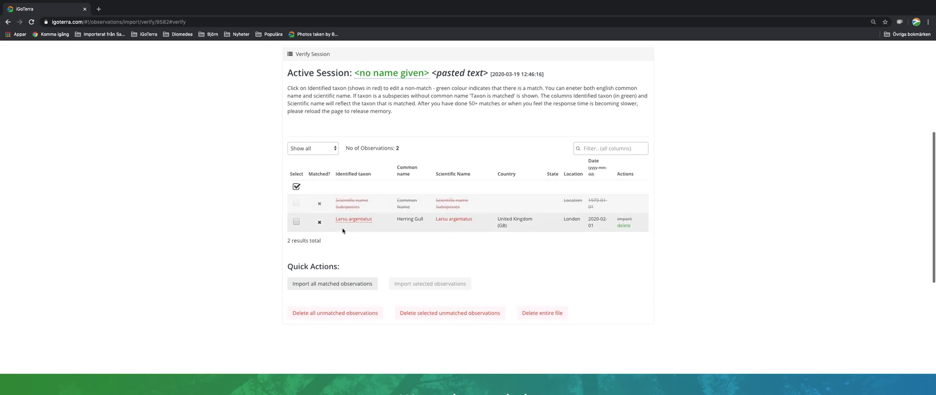
Match the misspelled taxon "Larsu argentatus" to European Herring Gull (Larus argentatus) by searching "larus arg", and import that observation.
scroll(345, 225, up, 1)
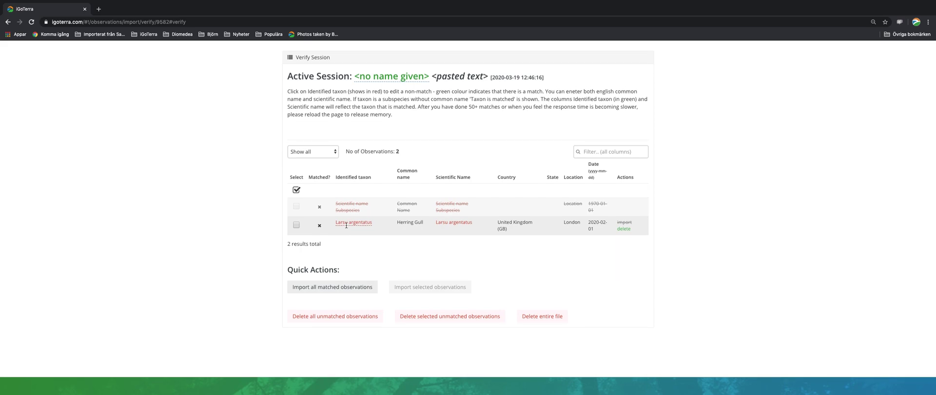
click(347, 224)
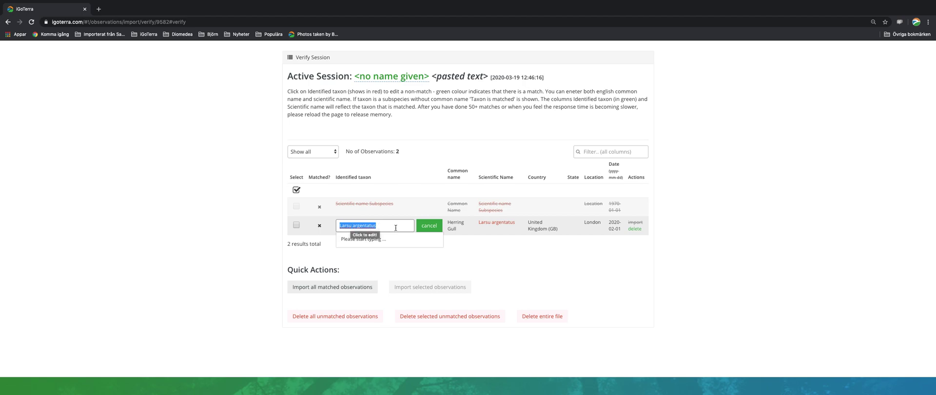
text(larus arg)
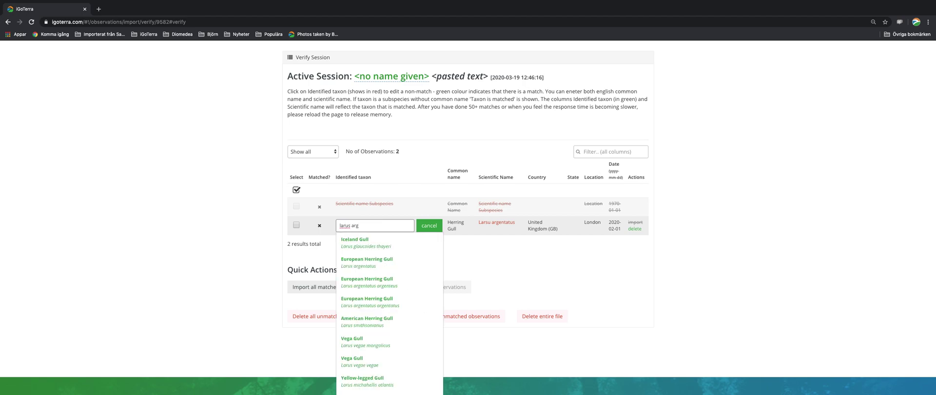
click(379, 264)
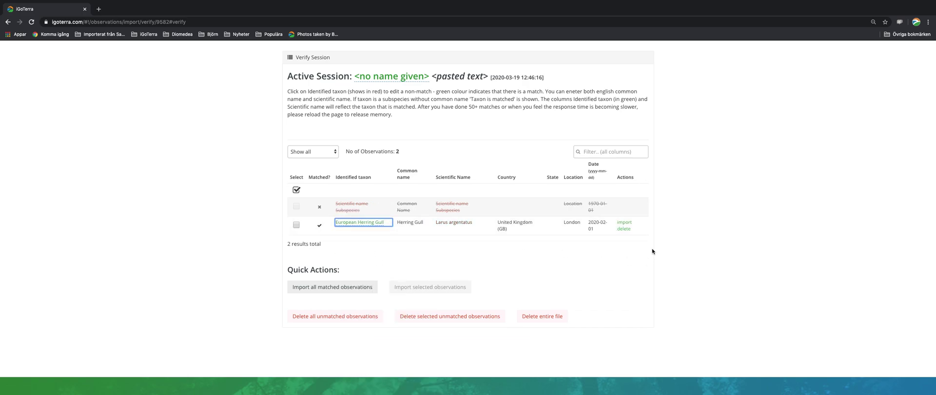
click(624, 223)
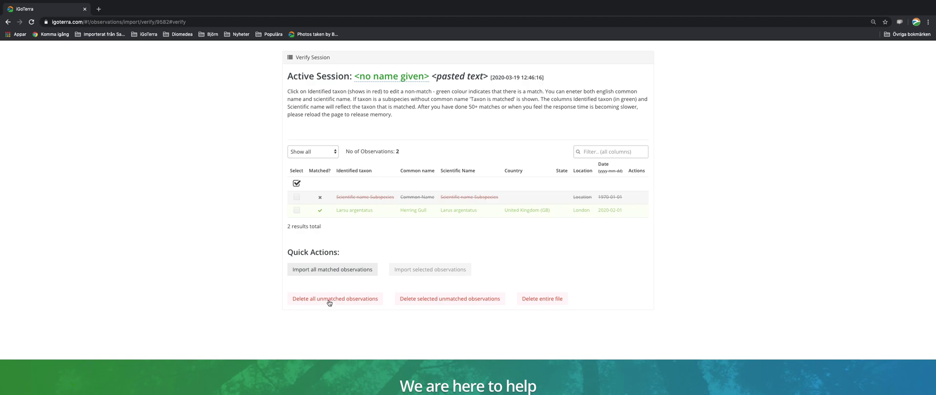
Read the page's help text on verifying imported data and close it.
scroll(821, 344, up, 3)
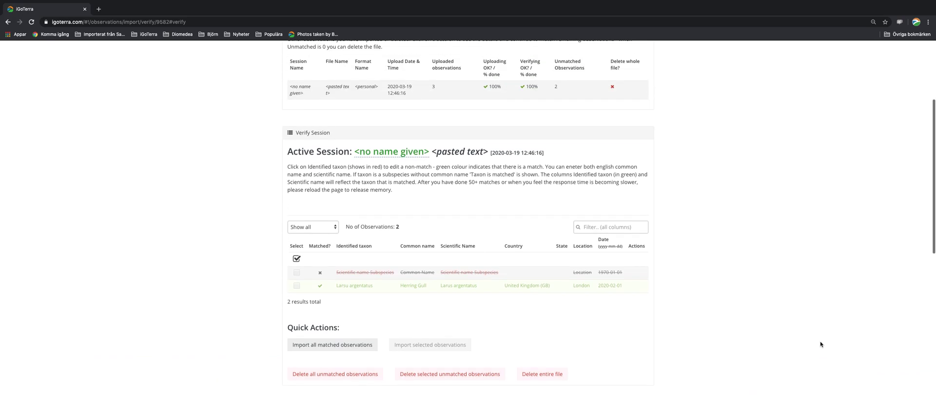
scroll(821, 344, up, 2)
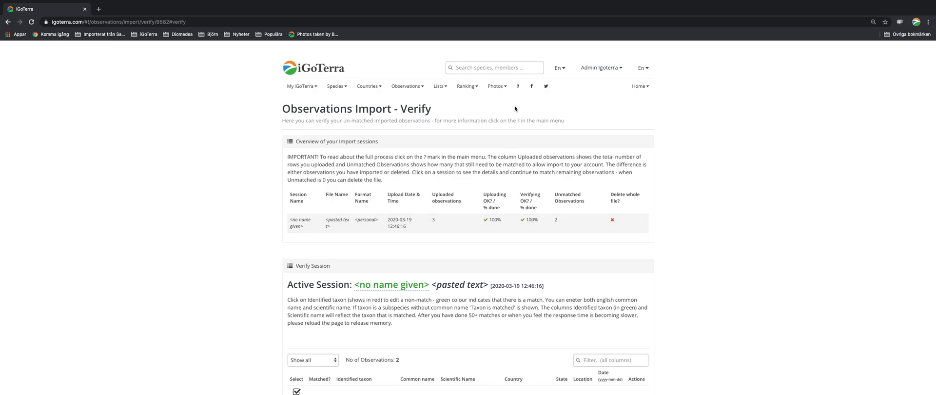
click(518, 87)
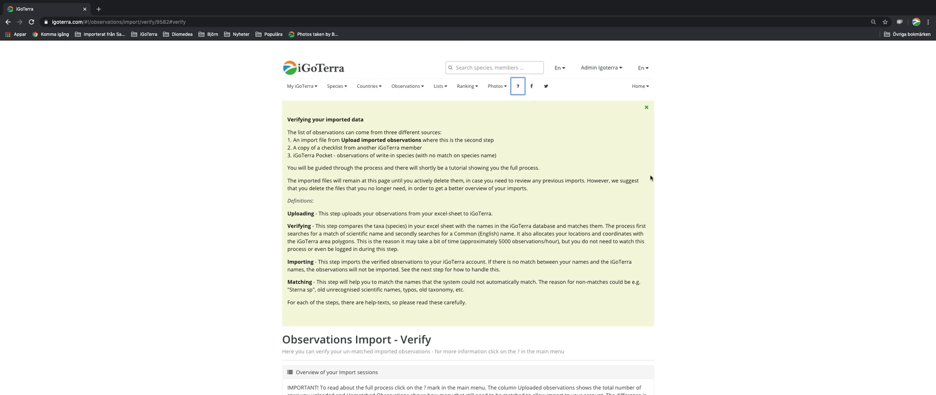
click(733, 159)
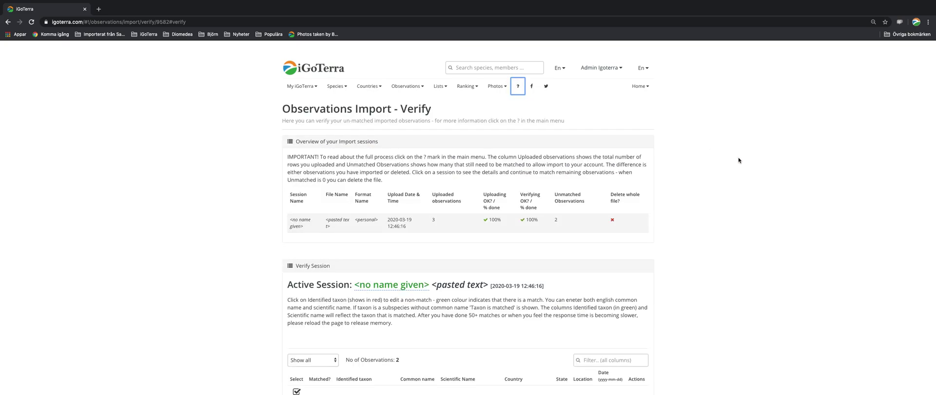